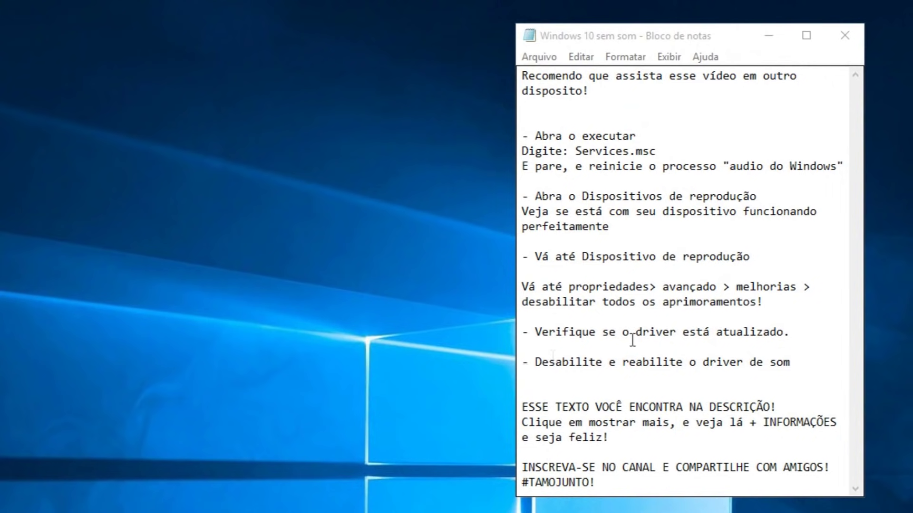
pyautogui.moveTo(522, 422); pyautogui.dragTo(672, 438)
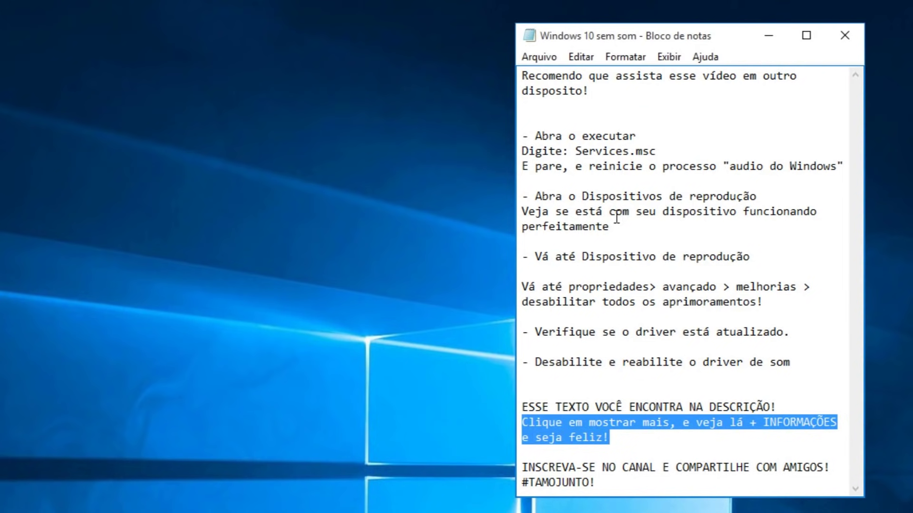
pyautogui.click(46, 215)
pyautogui.click(617, 437)
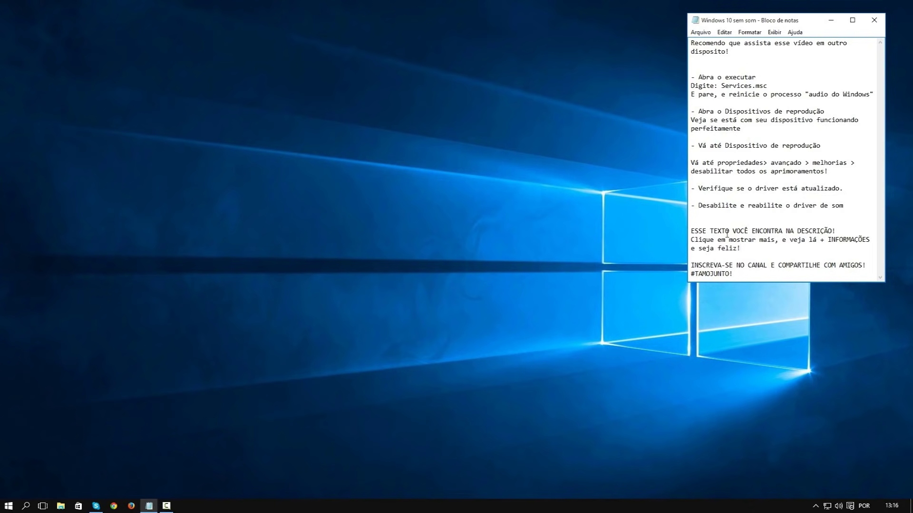
# Open the Windows services console by running services.msc from the Run dialog.
pyautogui.press('super+r')
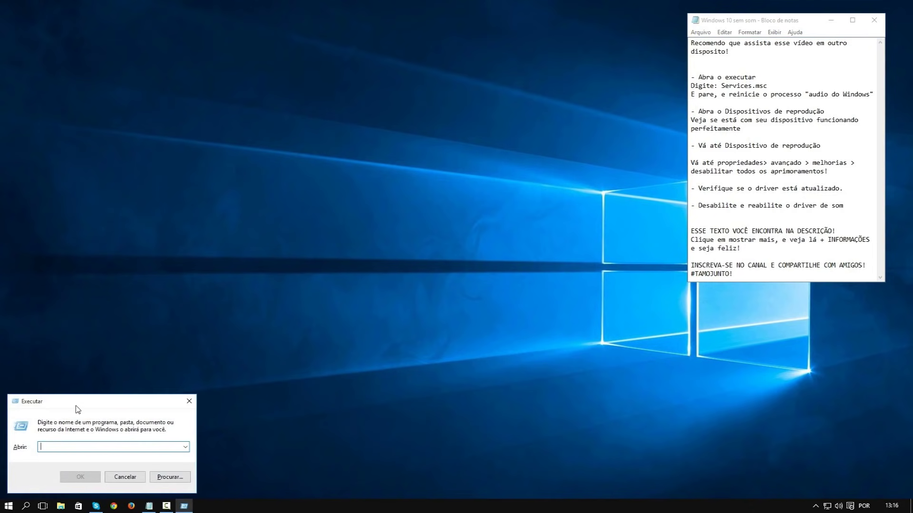
pyautogui.moveTo(75, 406); pyautogui.dragTo(166, 372)
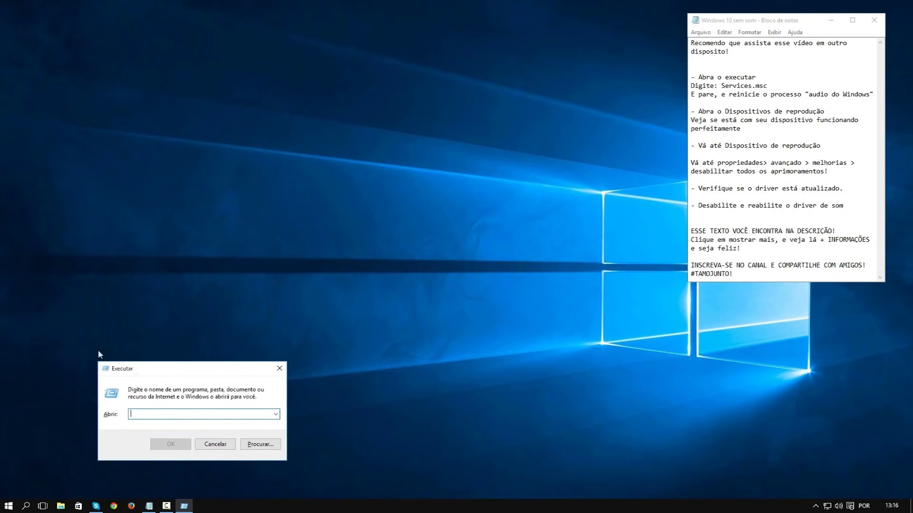
pyautogui.moveTo(143, 364); pyautogui.dragTo(329, 172)
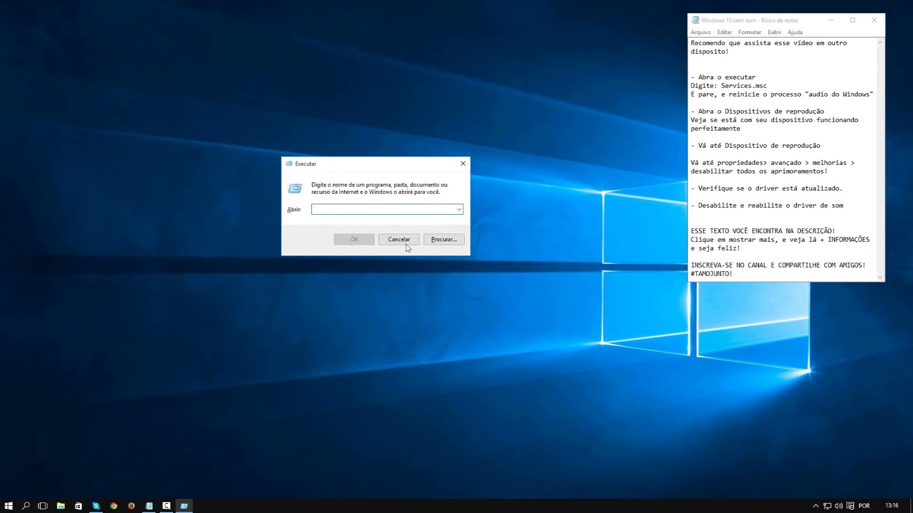
pyautogui.write('services.e')
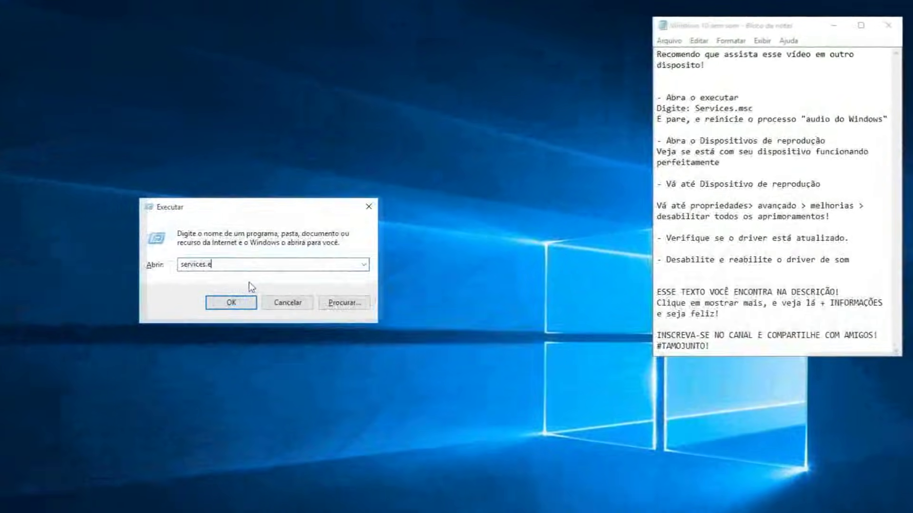
pyautogui.press('BackSpace')
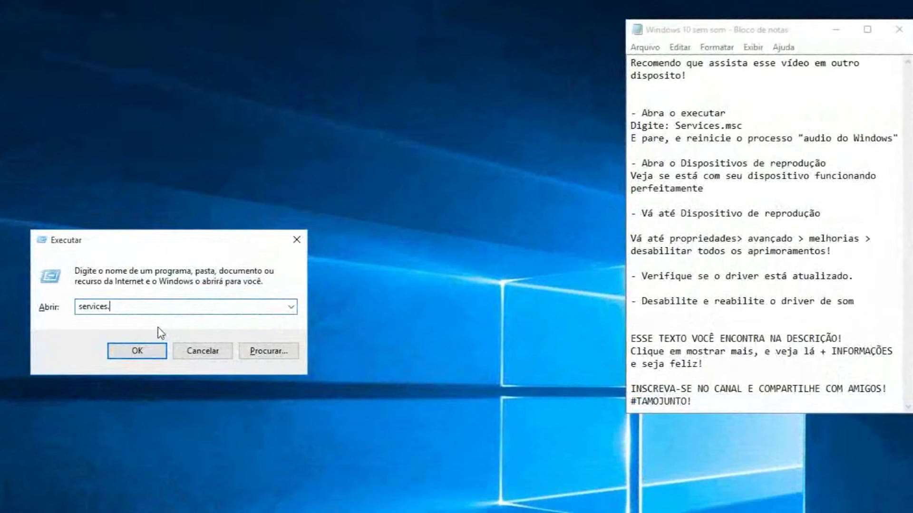
pyautogui.write('msc')
pyautogui.press('Return')
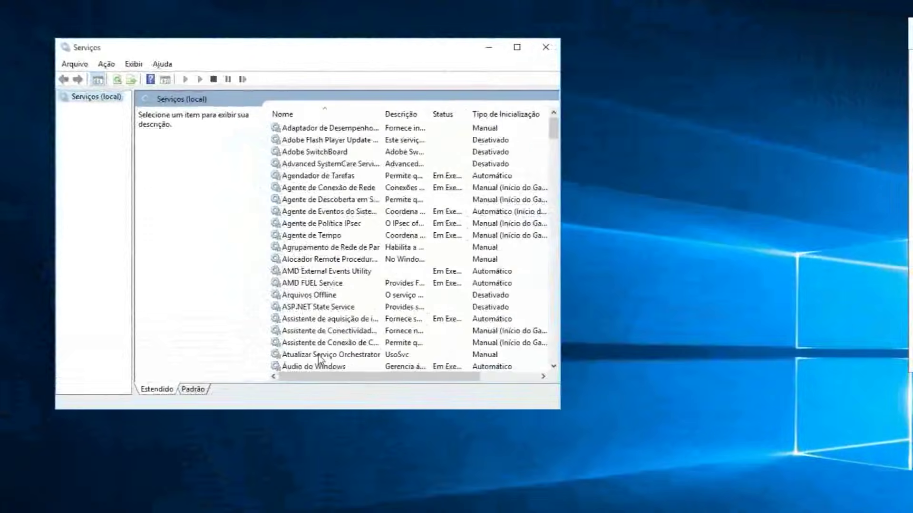
# View the properties of the "Áudio do Windows" service, and close the services console.
pyautogui.click(313, 366)
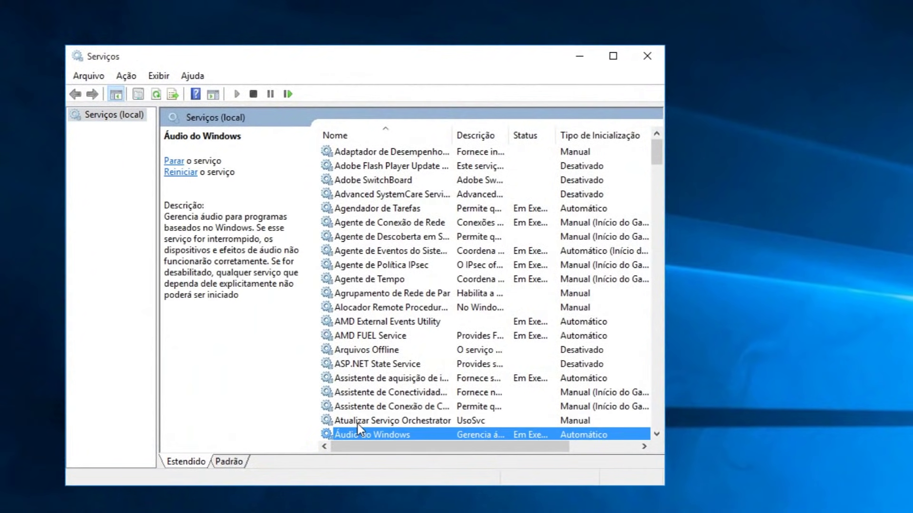
pyautogui.scroll(-1, 357, 428)
pyautogui.doubleClick(366, 388)
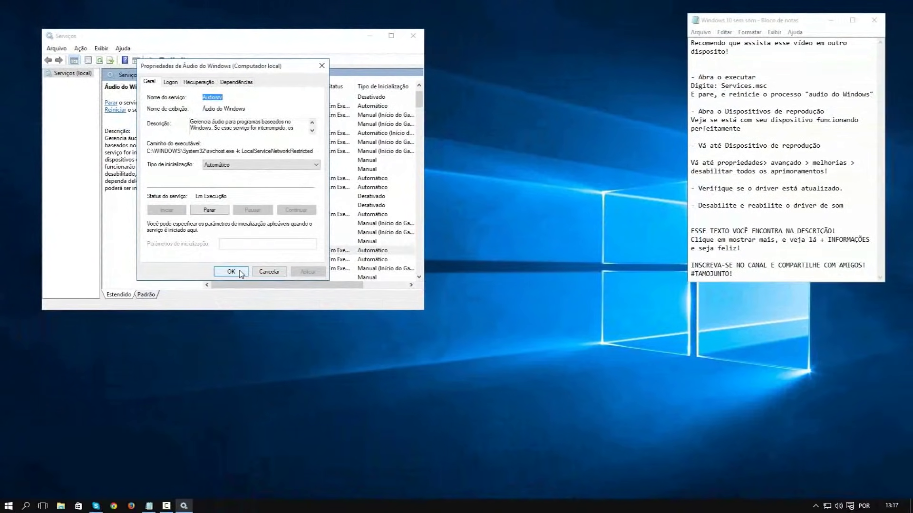
pyautogui.click(277, 311)
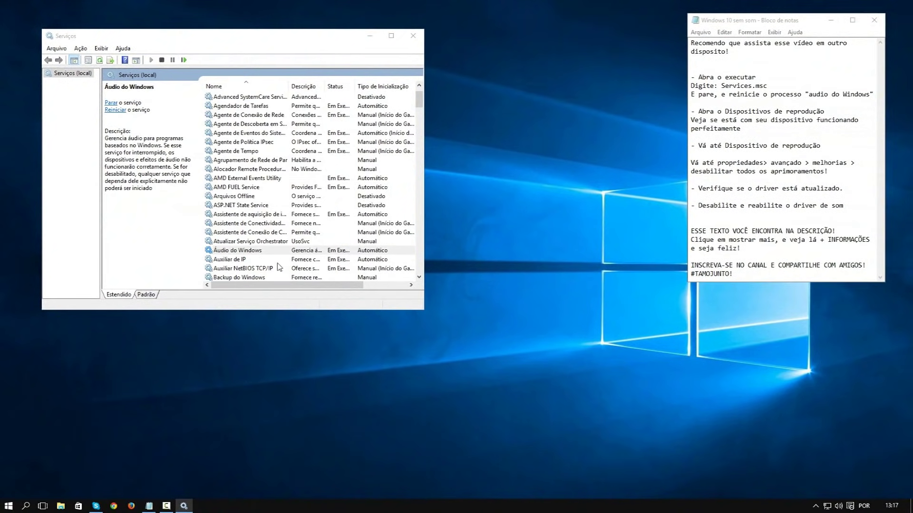
pyautogui.click(411, 36)
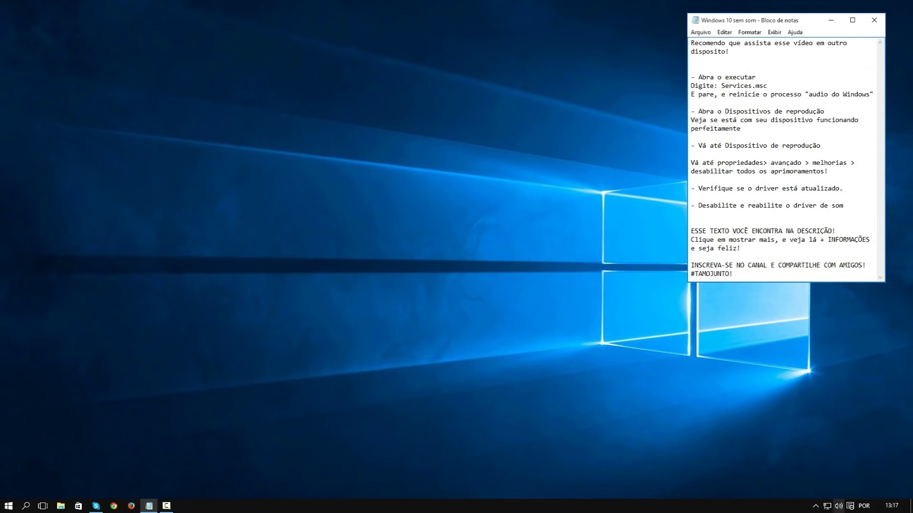
# Open the Windows playback devices list and examine the Realtek Digital Output and USB headset speakers entries.
pyautogui.rightClick(838, 506)
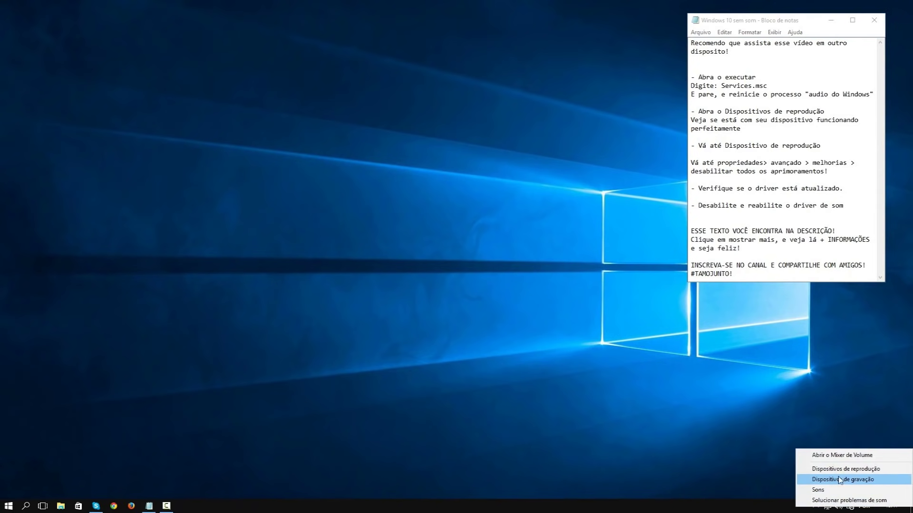
pyautogui.click(868, 470)
pyautogui.click(116, 178)
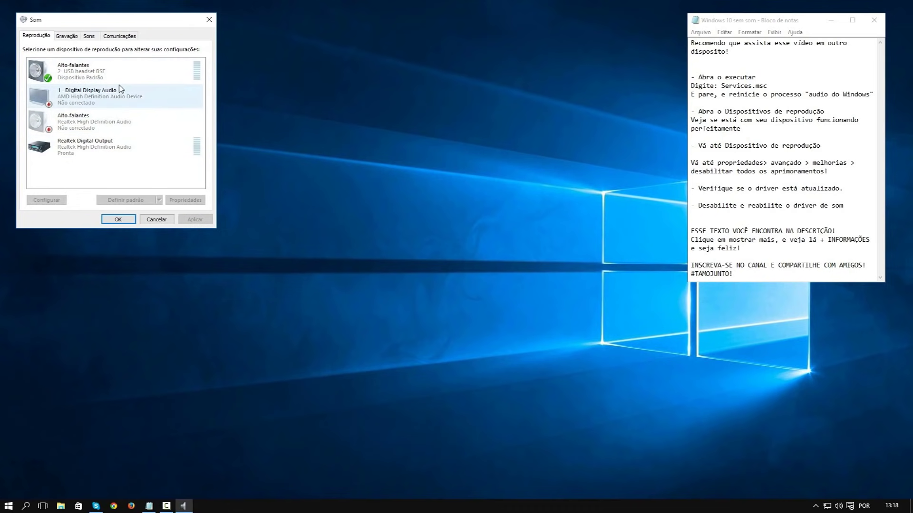
pyautogui.click(90, 147)
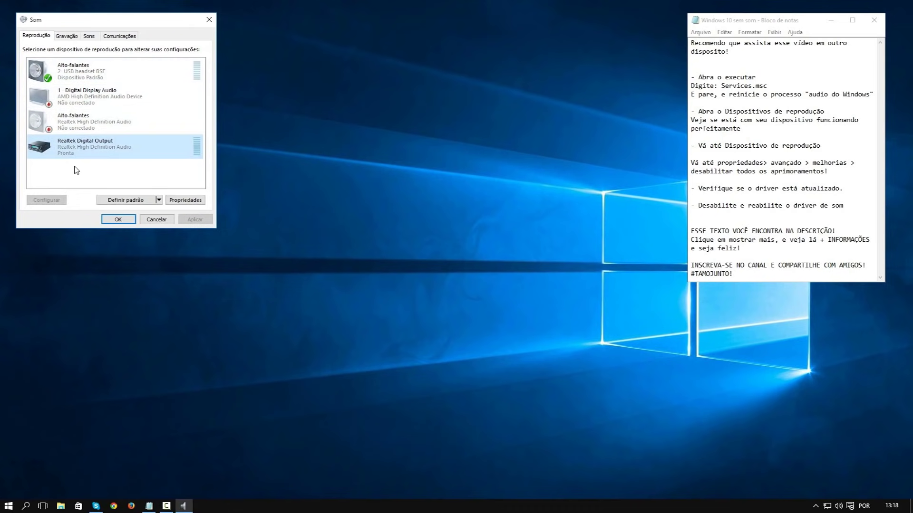
pyautogui.click(100, 73)
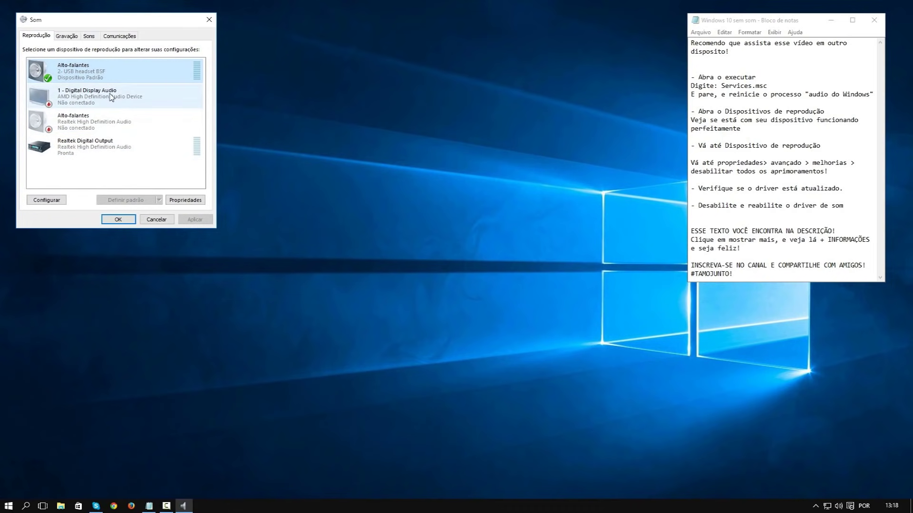
pyautogui.rightClick(120, 71)
pyautogui.click(66, 179)
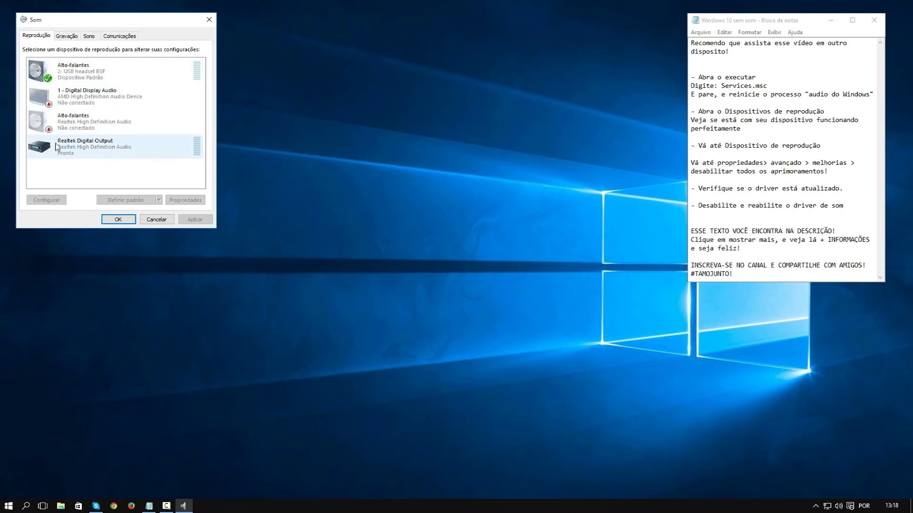
# Disable all enhancements in the USB headset speakers' properties, apply the change and close the sound settings.
pyautogui.rightClick(78, 73)
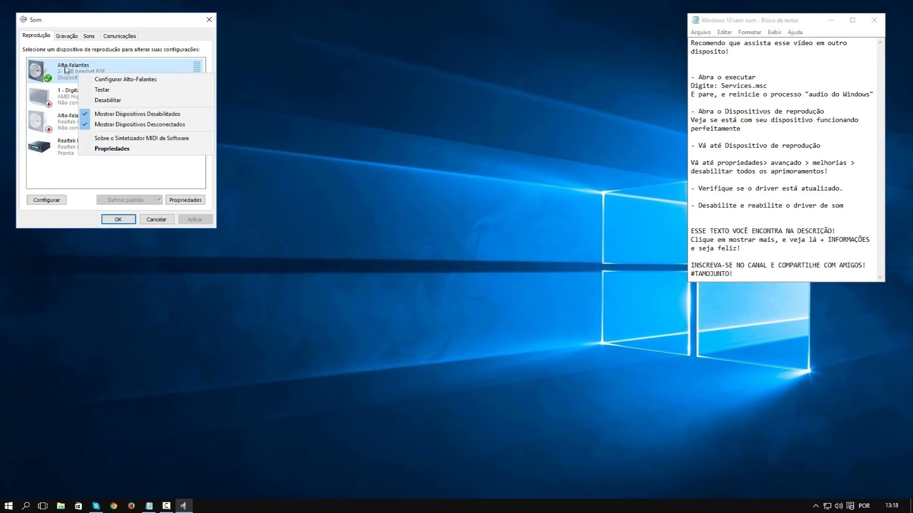
pyautogui.click(114, 148)
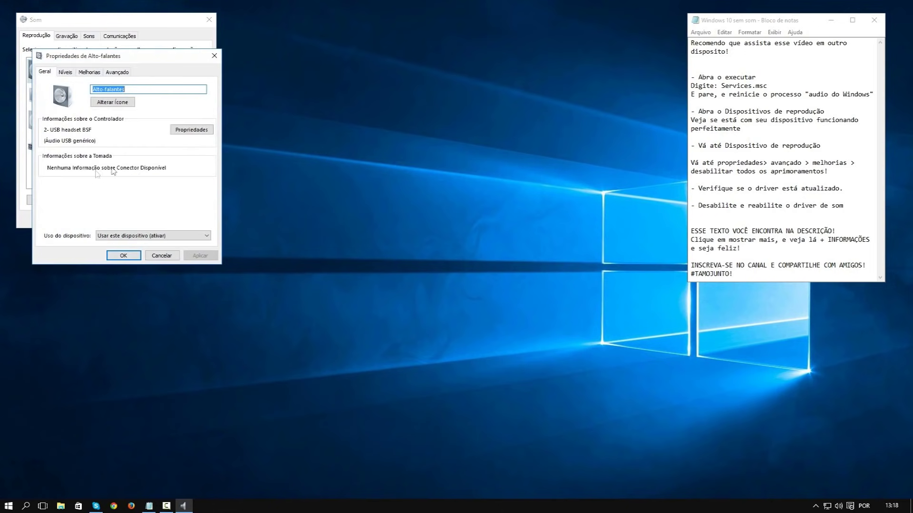
pyautogui.click(98, 76)
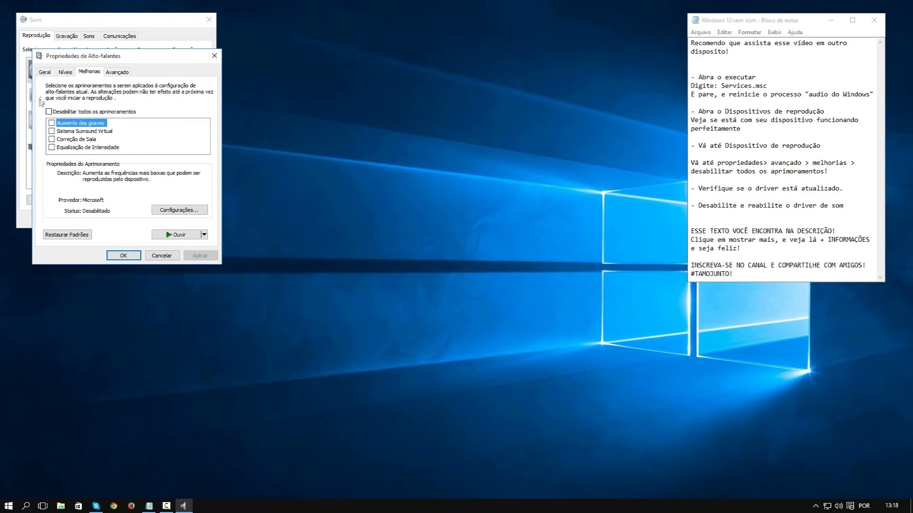
pyautogui.click(59, 113)
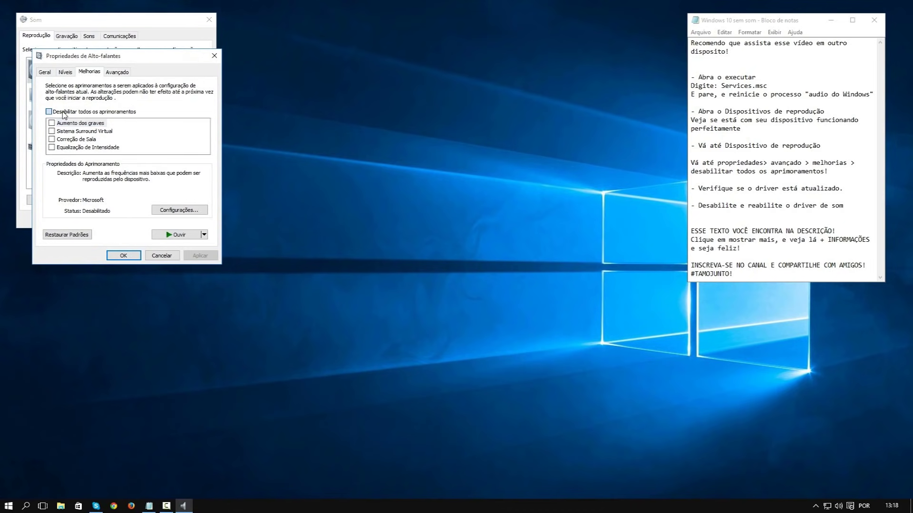
pyautogui.click(197, 235)
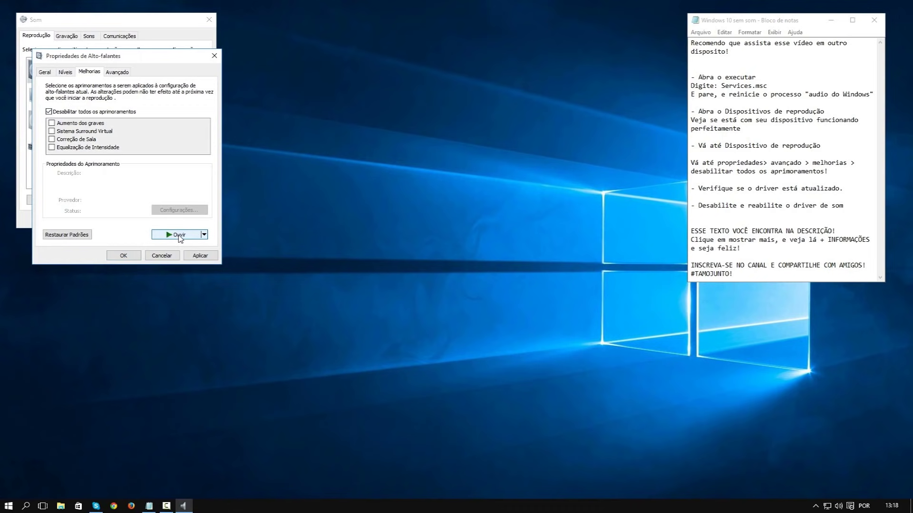
pyautogui.click(201, 256)
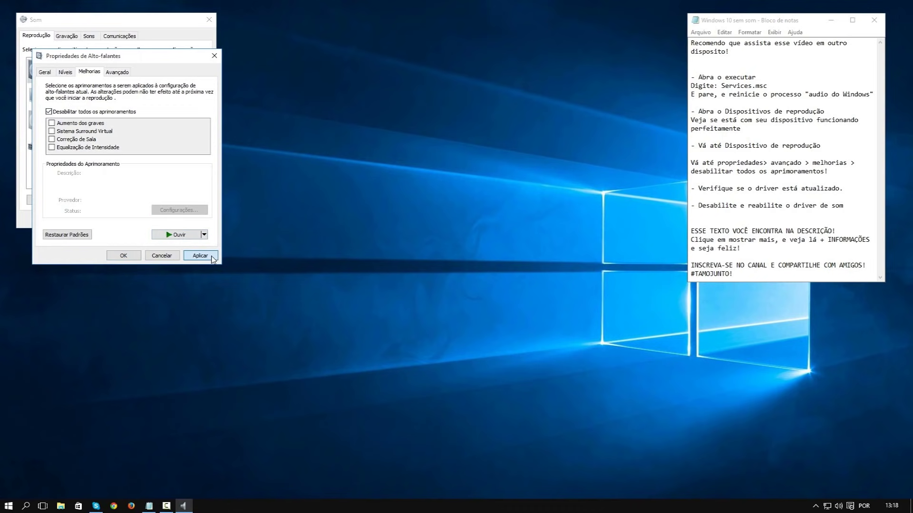
pyautogui.click(124, 255)
pyautogui.press('Escape')
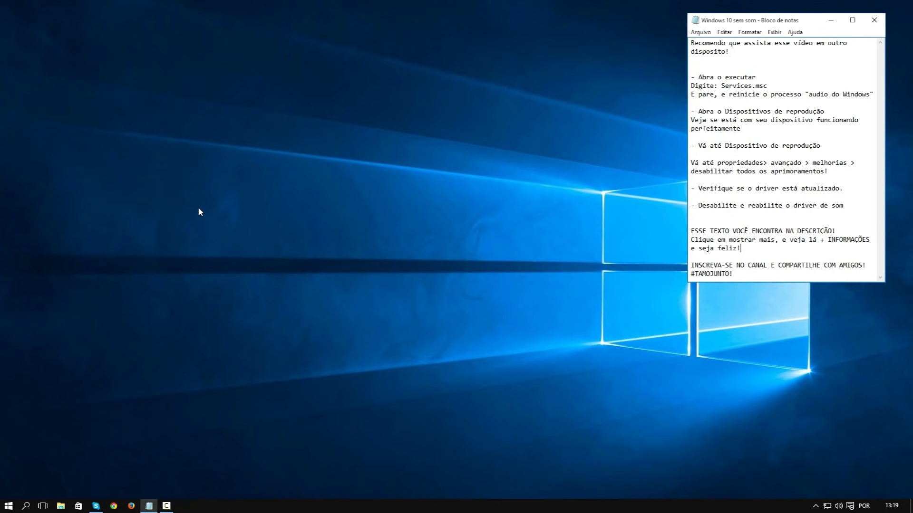
# Open Device Manager within Computer Management and expand the sound, video and game controllers category.
pyautogui.click(61, 506)
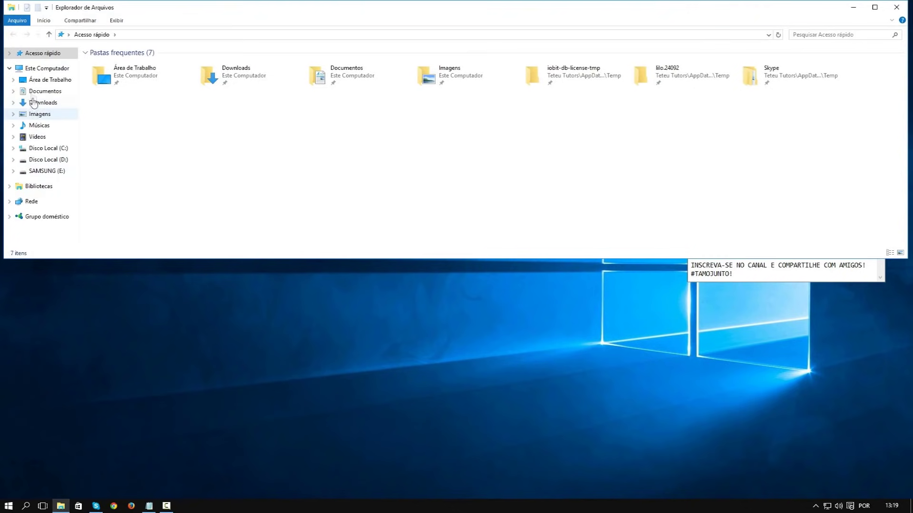
pyautogui.rightClick(43, 69)
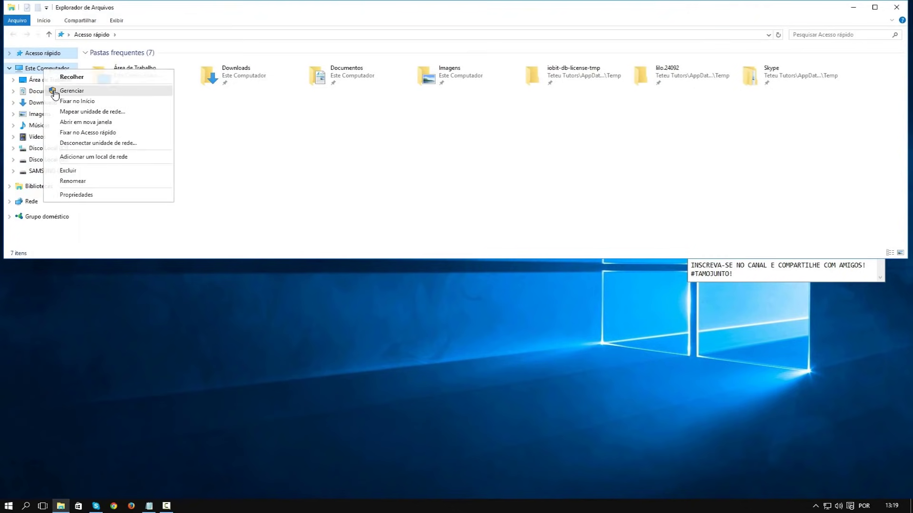
pyautogui.click(56, 90)
pyautogui.click(896, 7)
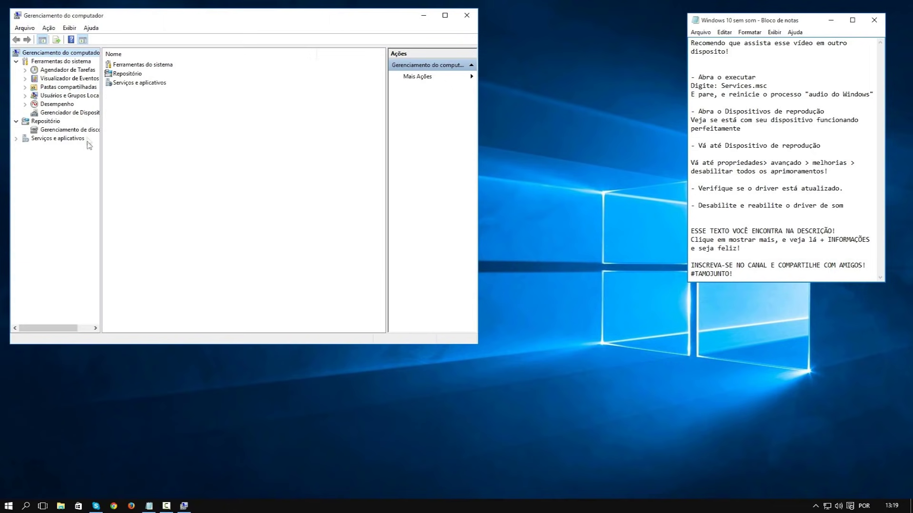
pyautogui.click(77, 114)
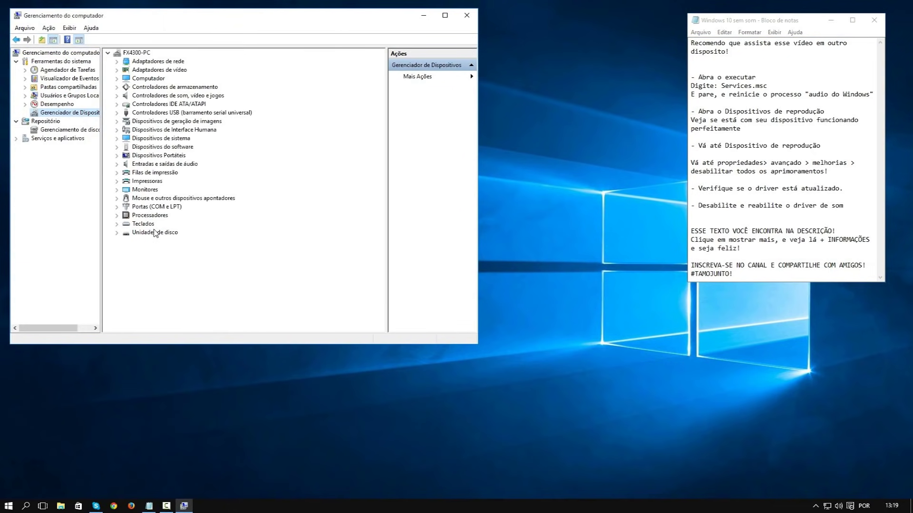
pyautogui.click(120, 96)
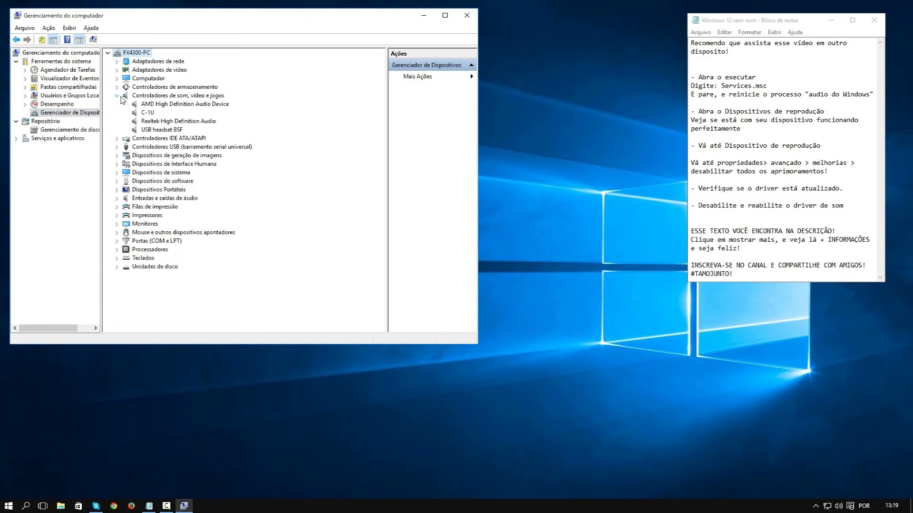
# Disable the Realtek High Definition Audio device and confirm the deactivation.
pyautogui.click(158, 104)
pyautogui.click(162, 122)
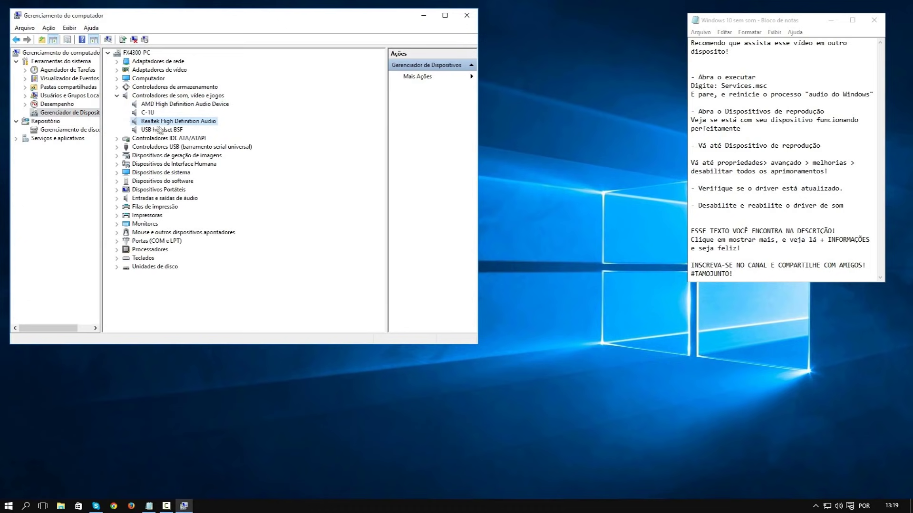
pyautogui.rightClick(151, 122)
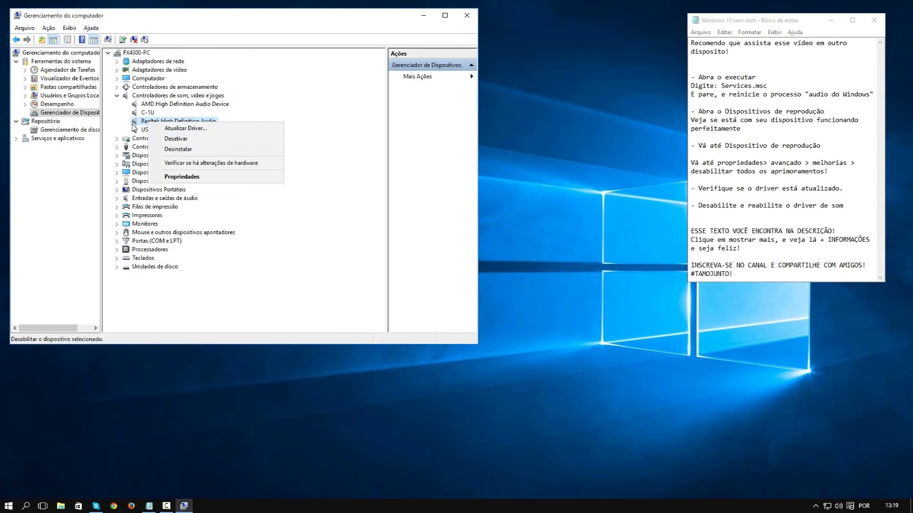
pyautogui.click(171, 140)
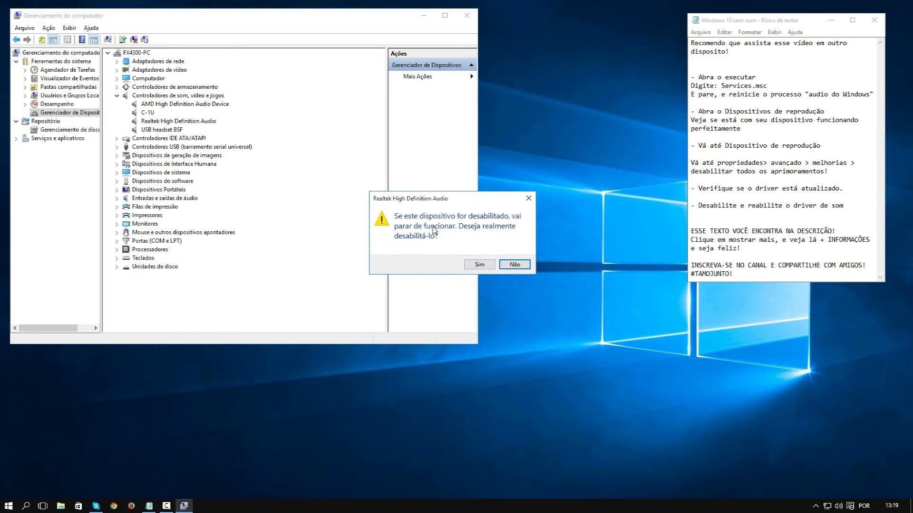
pyautogui.click(473, 267)
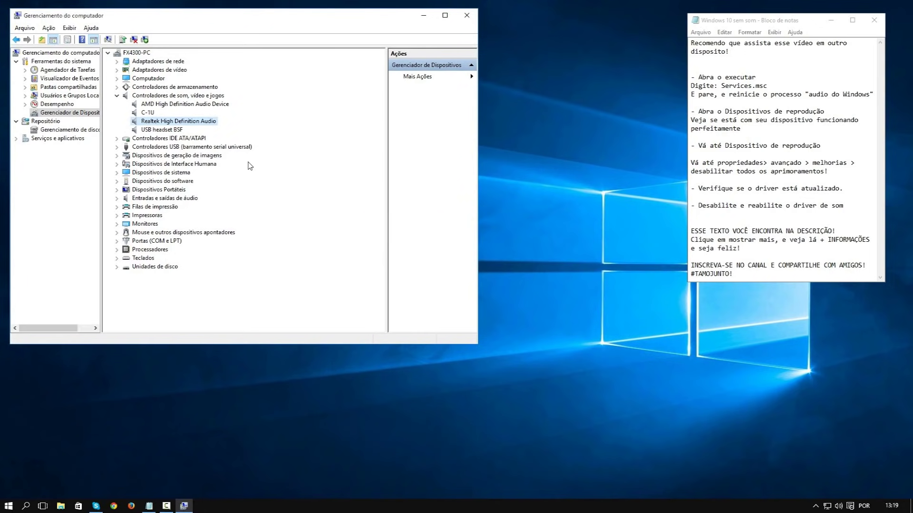
# Re-enable the Realtek High Definition Audio device.
pyautogui.rightClick(146, 123)
pyautogui.press('Down')
pyautogui.press('Down')
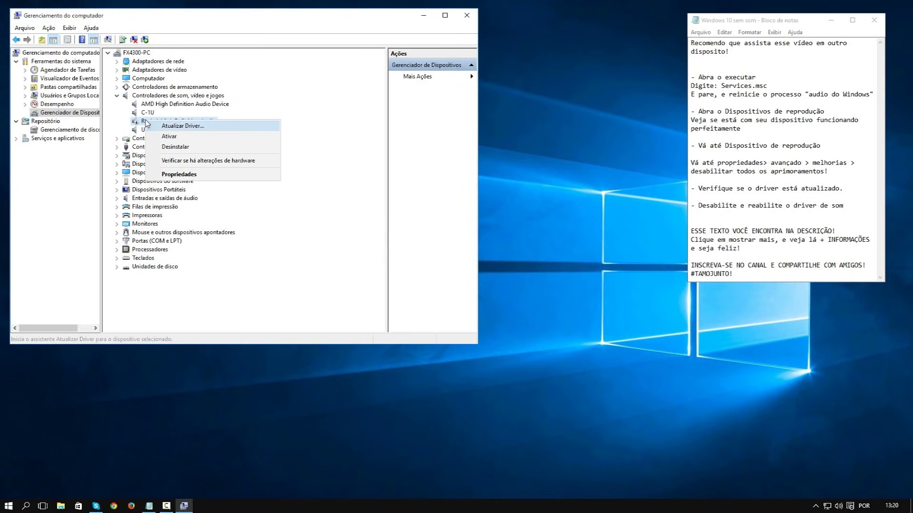
pyautogui.press('Return')
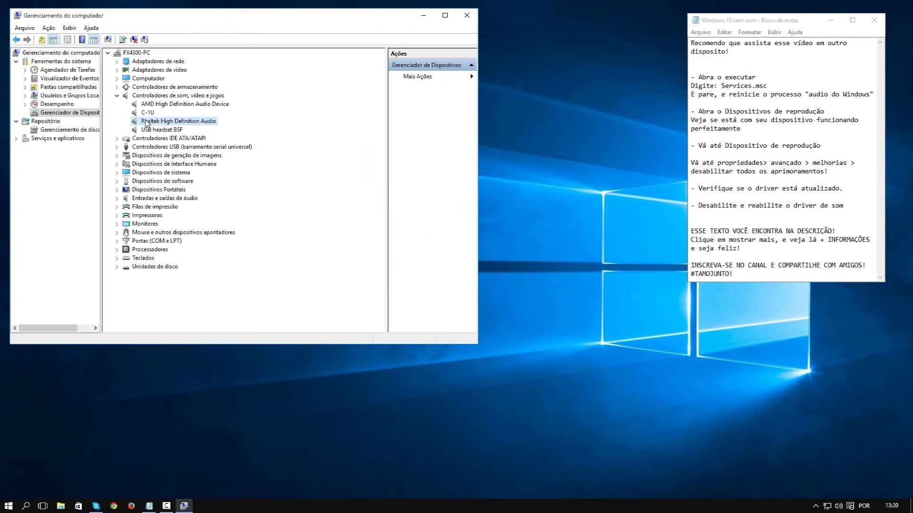
# Run an automatic online search for updated Realtek High Definition Audio driver software, close the update wizard and exit Computer Management.
pyautogui.rightClick(146, 123)
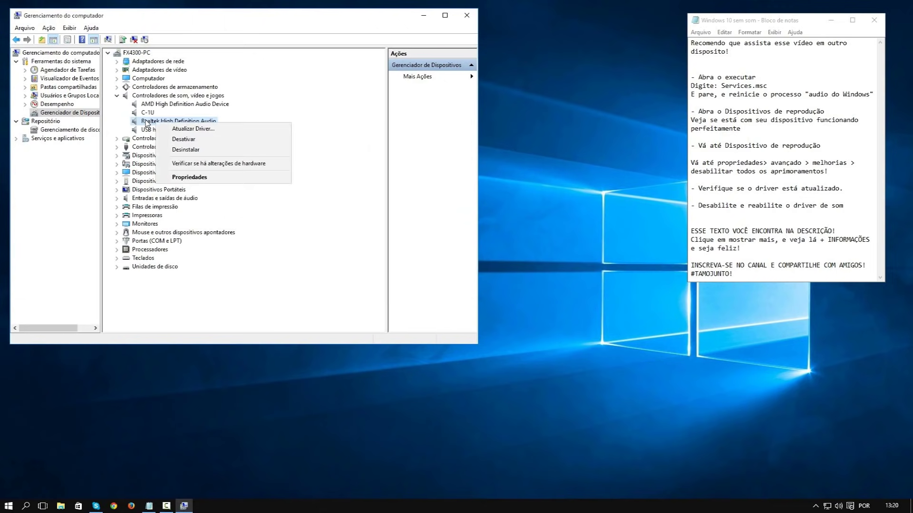
pyautogui.press('Down')
pyautogui.press('Return')
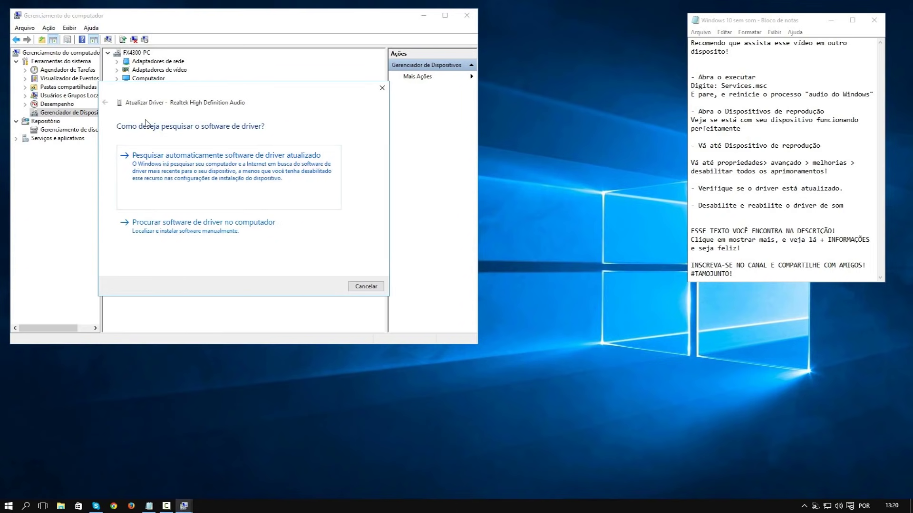
pyautogui.press('Return')
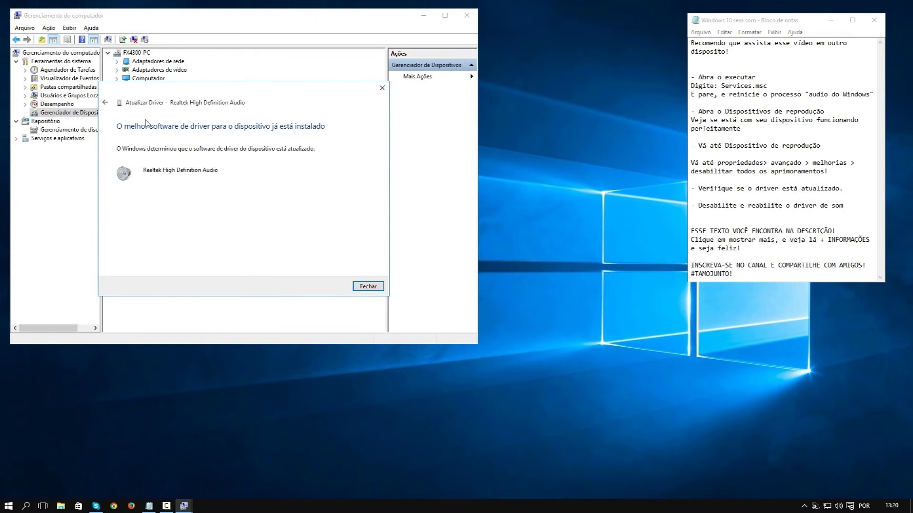
pyautogui.press('Return')
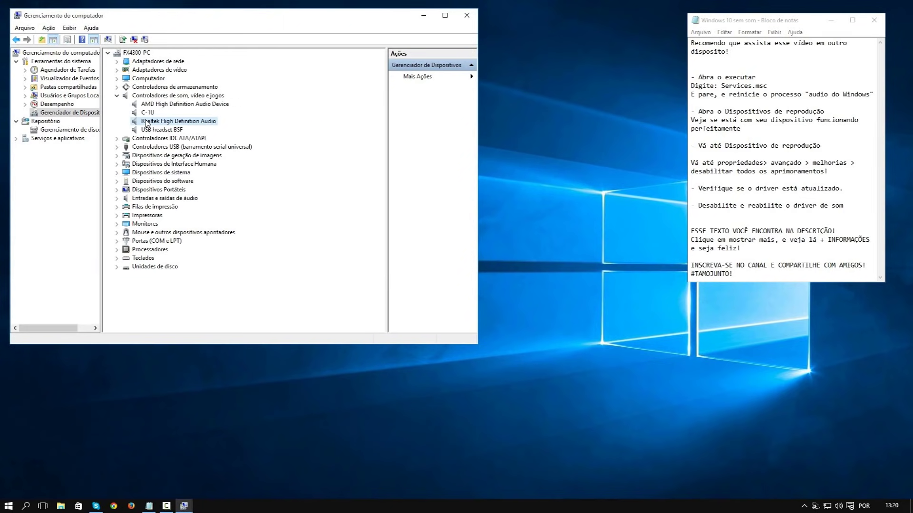
pyautogui.click(467, 15)
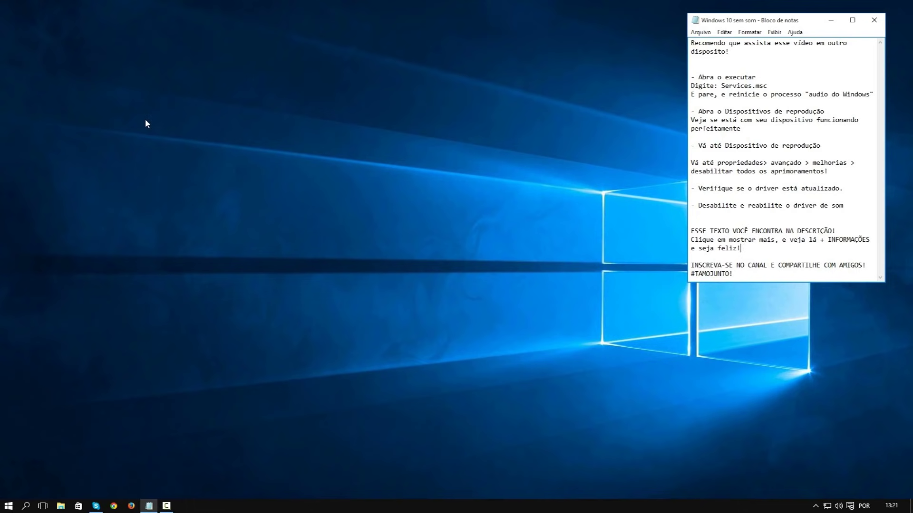
# Select the note's closing two lines in Notepad, from "INSCREVA-SE NO CANAL" through "#TAMOJUNTO!".
pyautogui.hotkey('shift', 'Home')
pyautogui.hotkey('shift', 'Up')
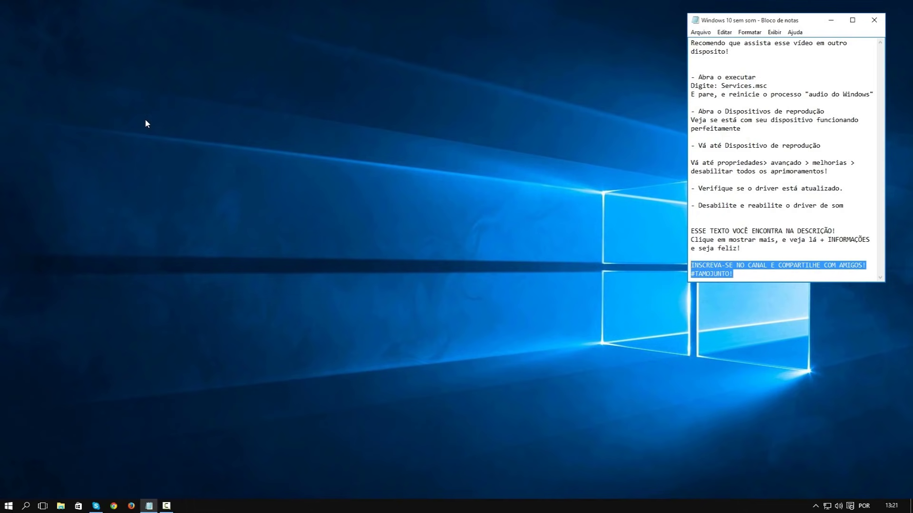